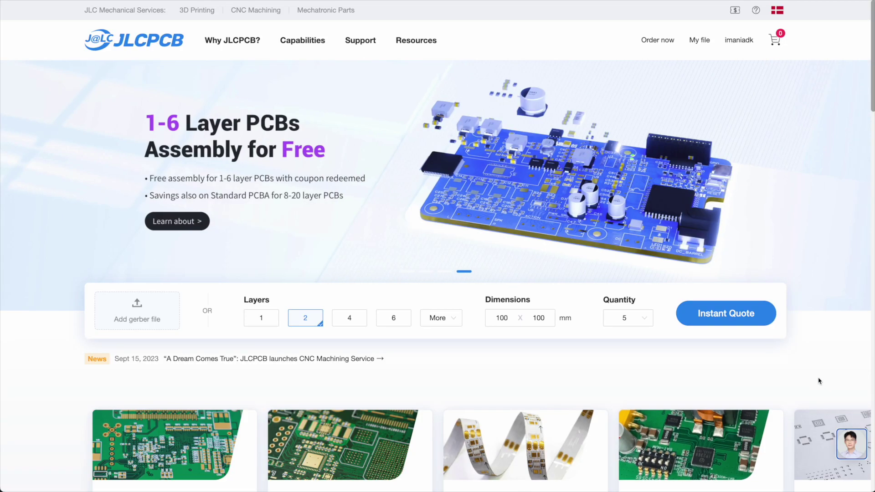
scroll(819, 381, "down", 3)
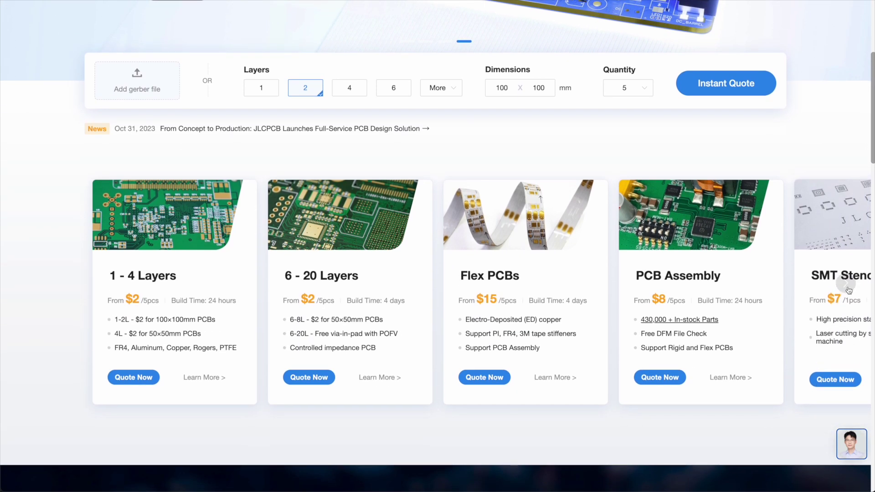
Upload the nomousebites gerber zip and choose Purple as the PCB colour
left_click(849, 290)
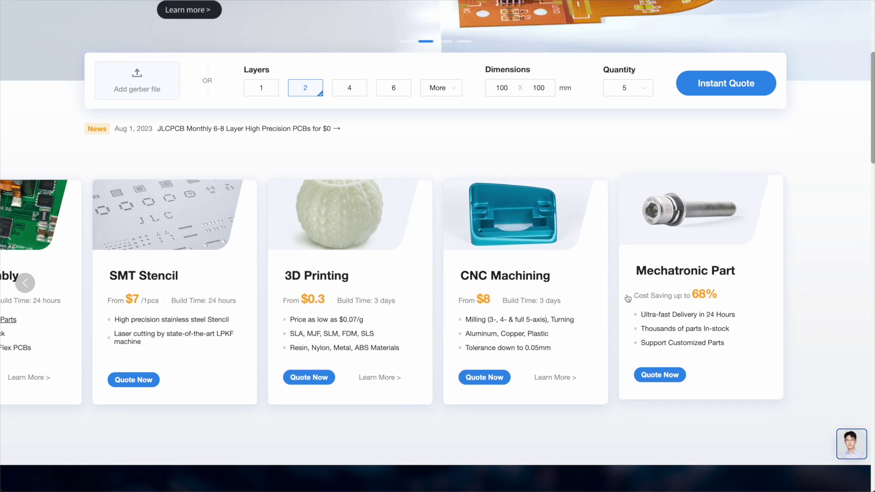
scroll(628, 298, "up", 3)
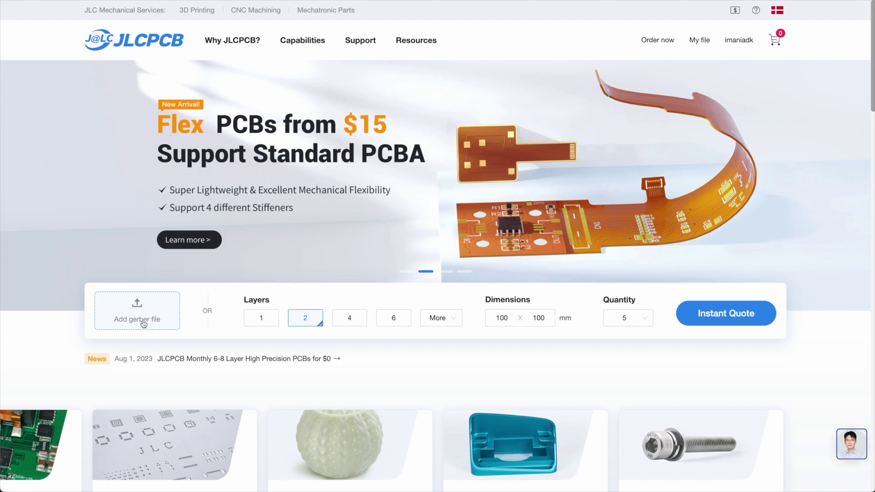
left_click(144, 323)
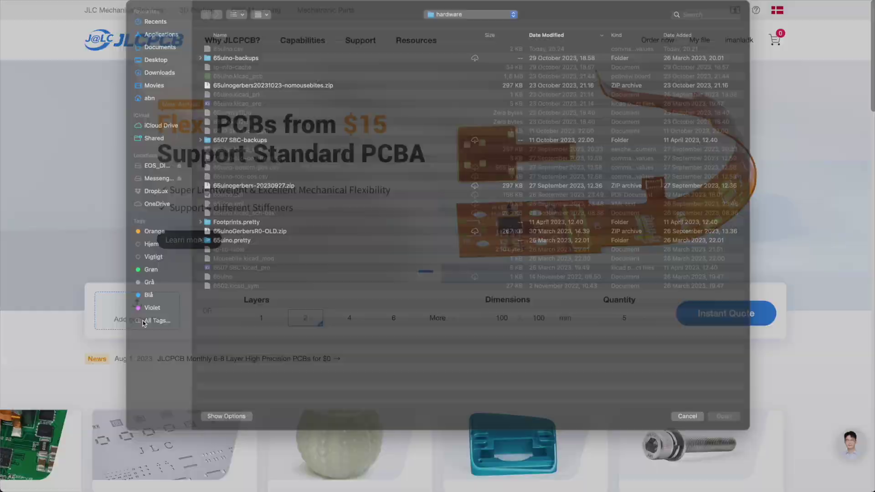
double_click(236, 97)
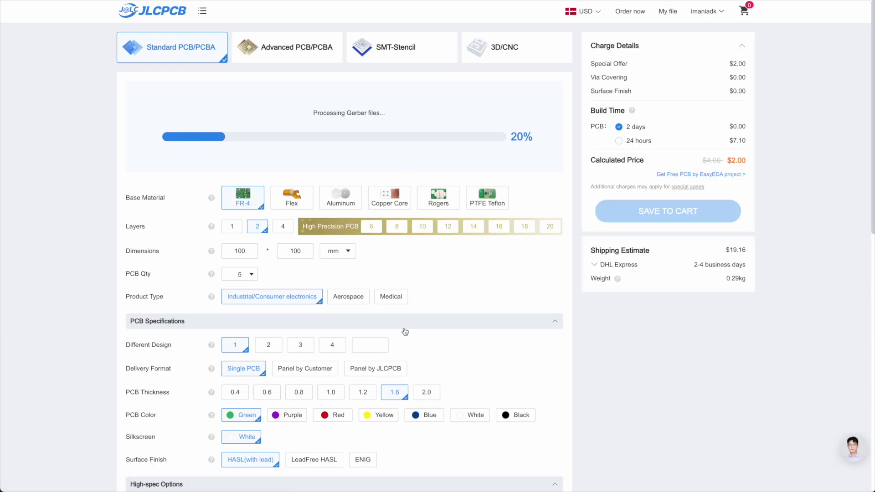
left_click(288, 414)
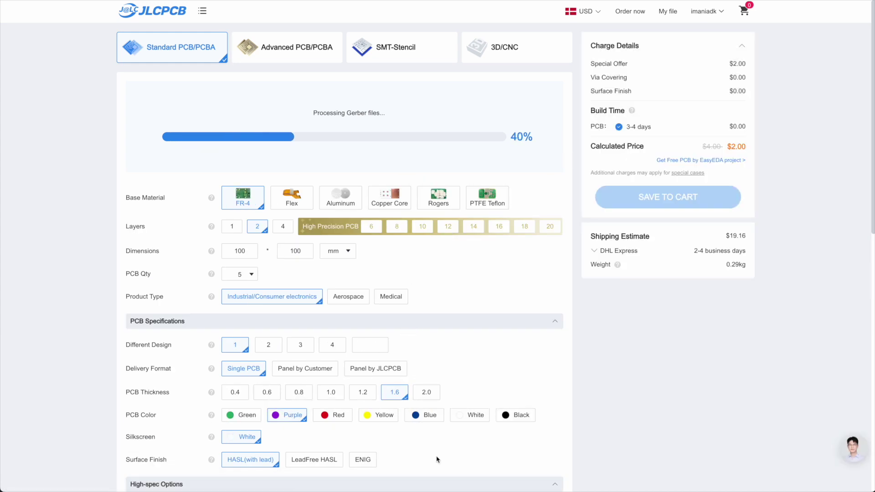
scroll(437, 459, "down", 2)
scroll(437, 459, "down", 1)
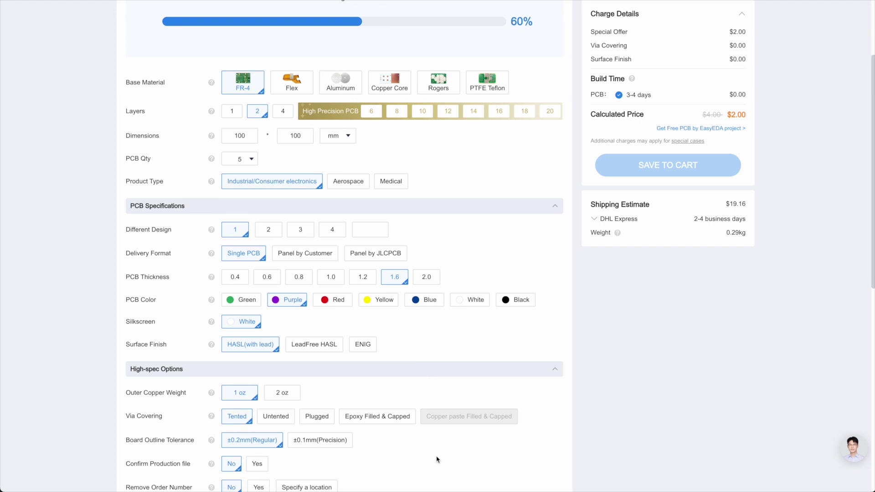
scroll(403, 460, "down", 2)
scroll(362, 401, "down", 2)
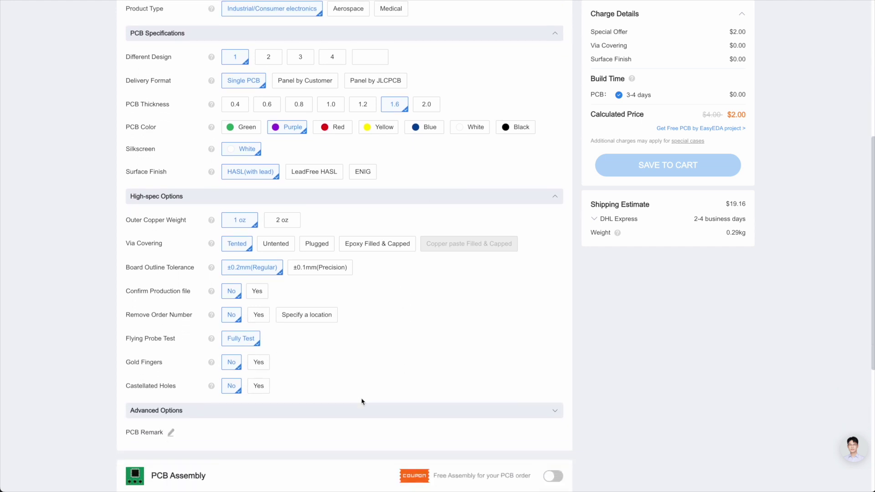
scroll(362, 402, "down", 2)
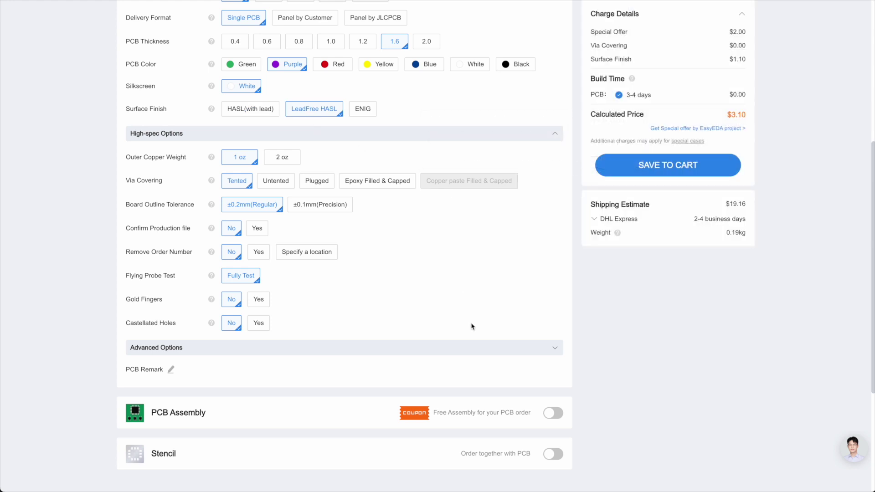
scroll(471, 326, "down", 2)
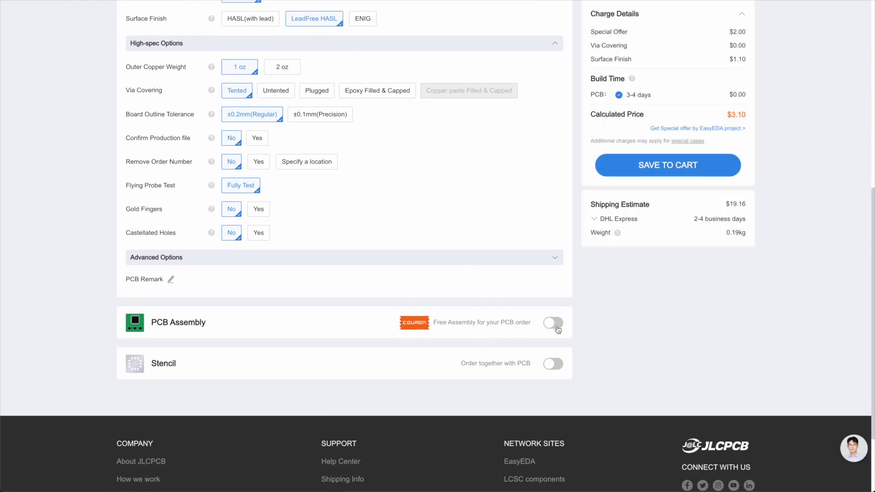
Enable PCB Assembly and attach 65uino.csv as the BOM
left_click(555, 326)
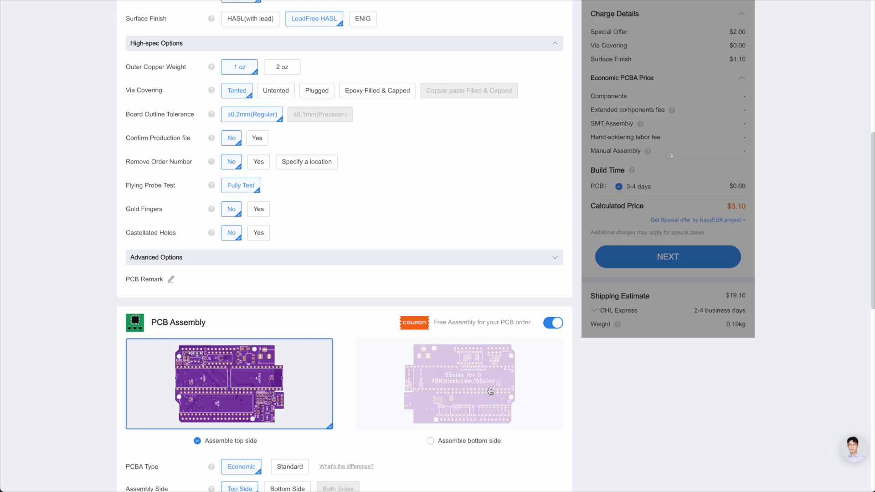
scroll(553, 437, "down", 2)
scroll(553, 438, "down", 2)
left_click(644, 299)
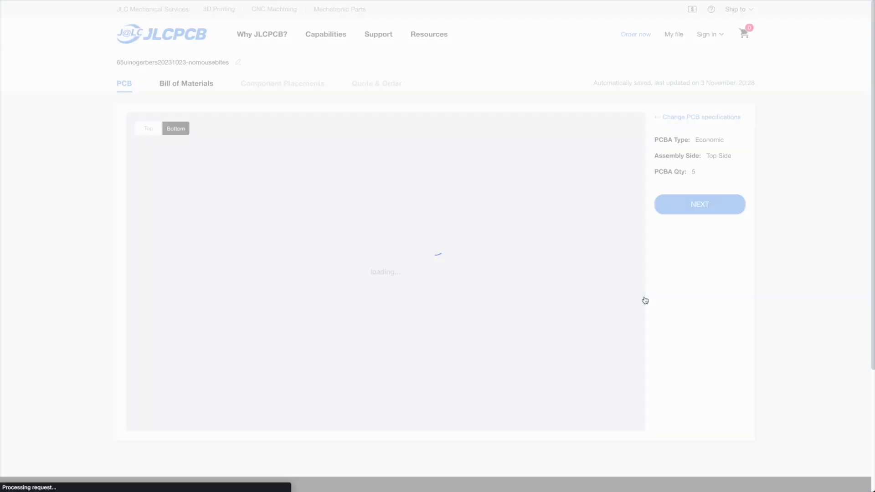
left_click(700, 204)
left_click(277, 141)
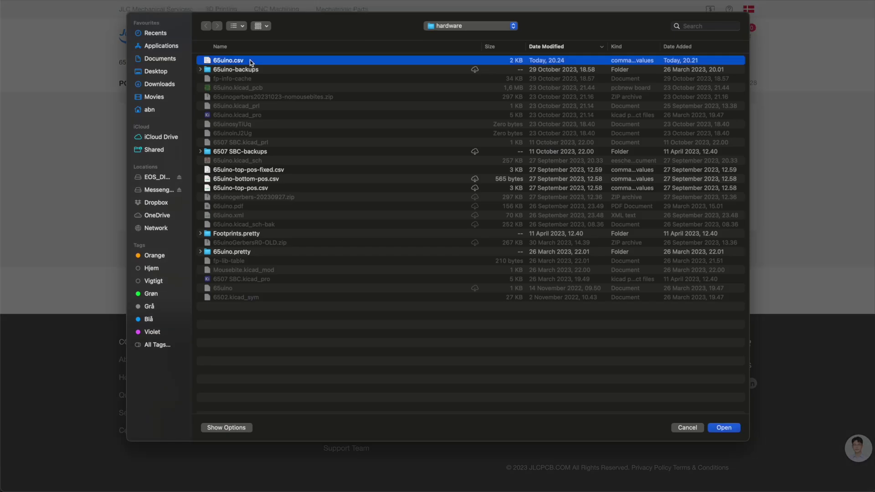
double_click(250, 62)
Attach 65uino-top-pos-fixed.csv as the CPL, process both files, and dismiss the warning
left_click(574, 141)
double_click(330, 170)
left_click(677, 211)
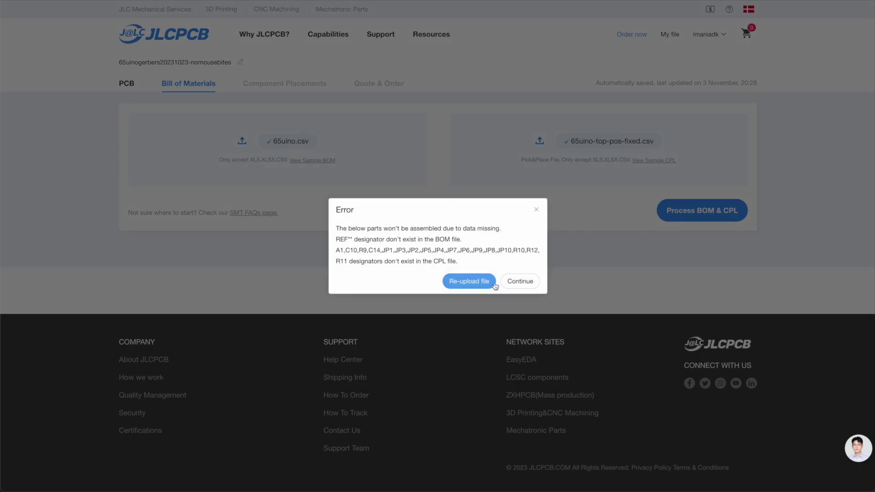
left_click(518, 287)
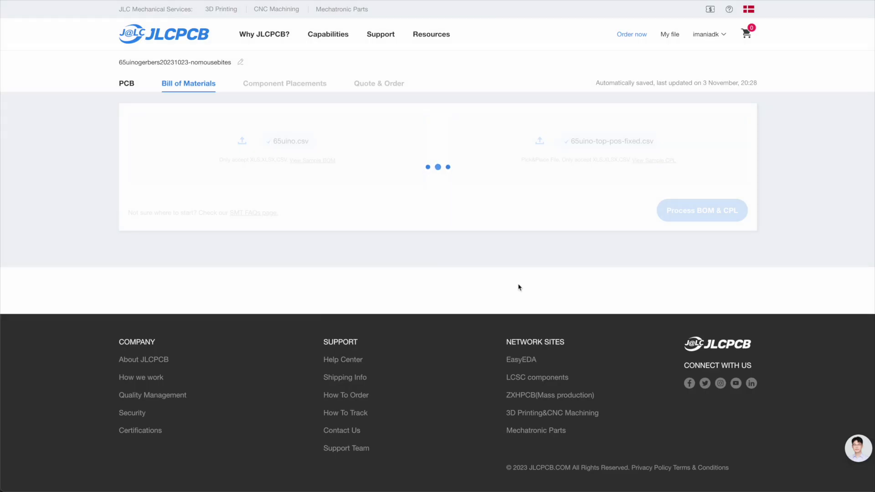
scroll(519, 288, "down", 1)
scroll(576, 417, "down", 2)
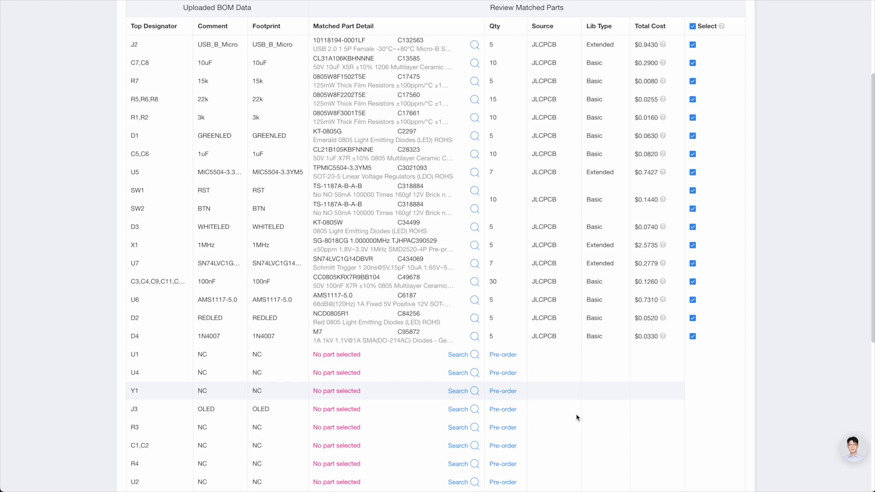
scroll(576, 418, "down", 1)
scroll(576, 417, "down", 3)
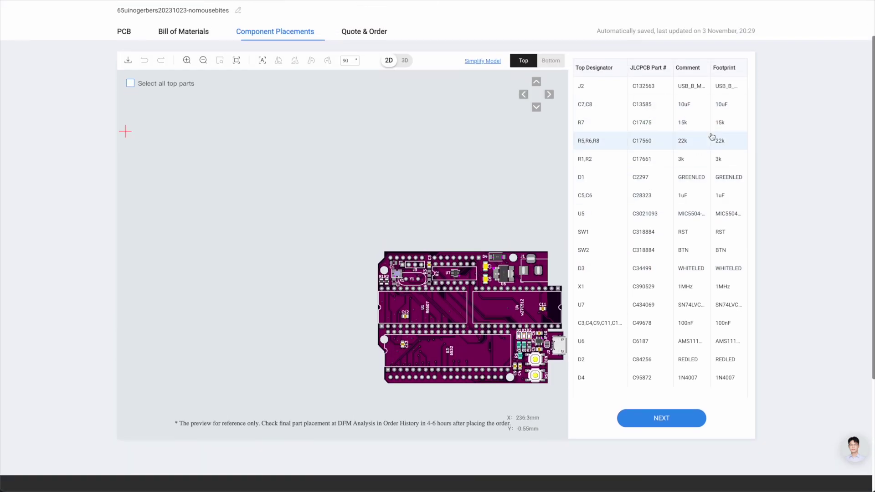
Rotate U5 and U7 to their correct orientations with R
left_click(684, 92)
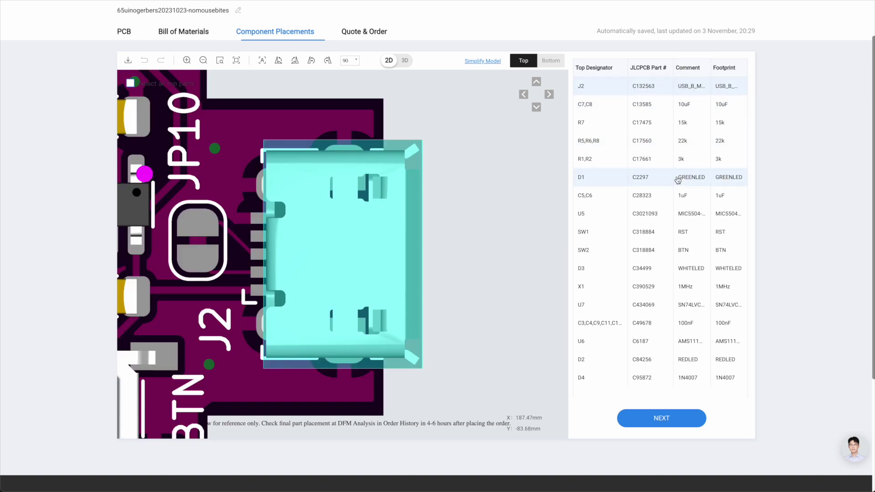
left_click(683, 217)
key("r")
key("r")
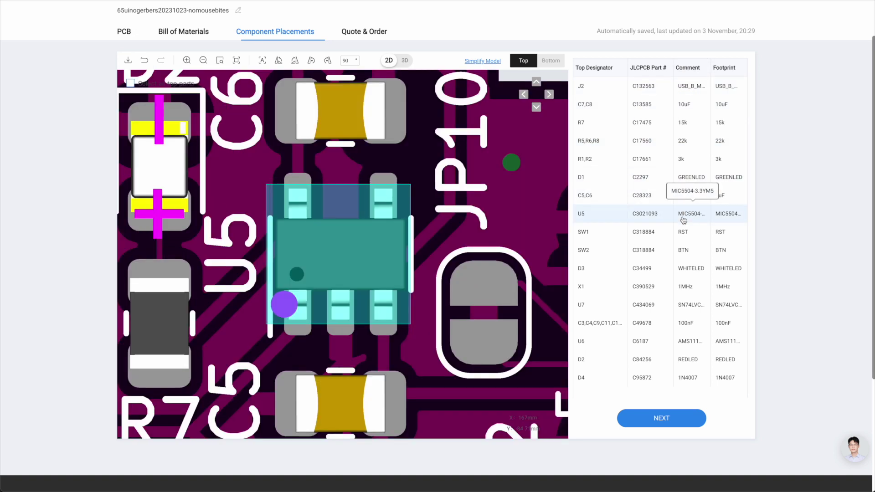
left_click(691, 306)
key("r")
key("r")
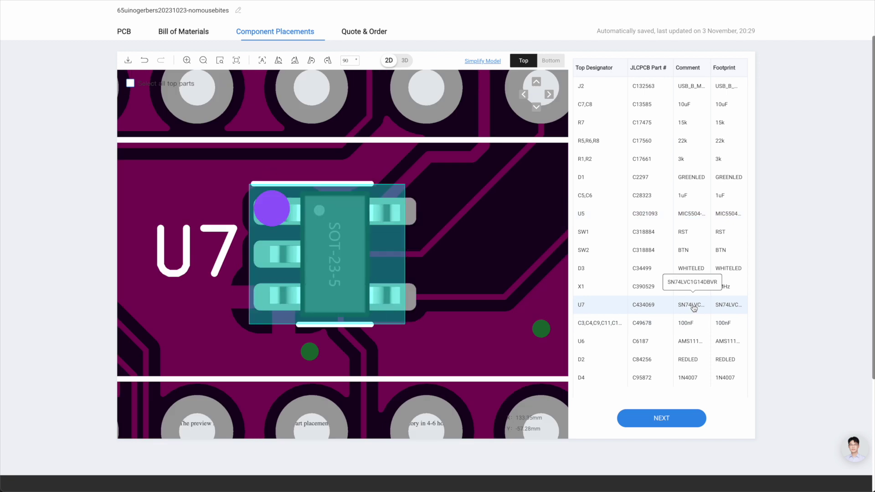
Rotate U6 two quarter turns, view the whole board, and inspect X1's placement
left_click(690, 342)
key("r")
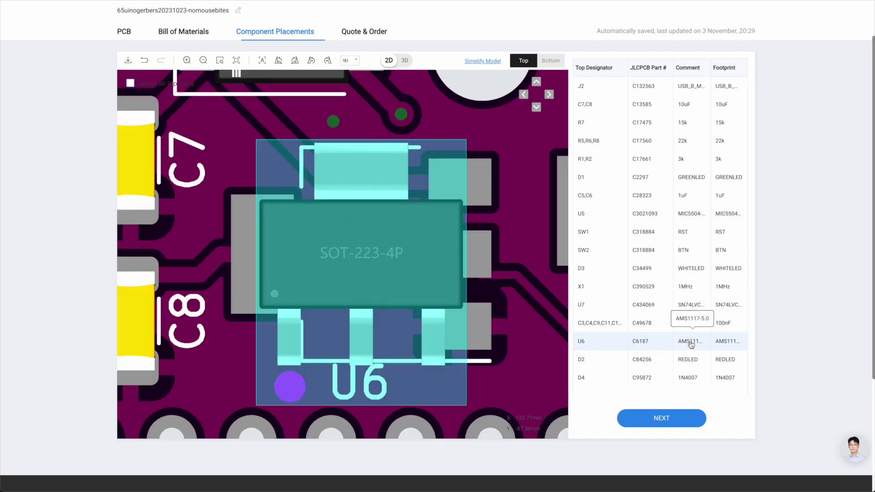
key("r")
scroll(691, 344, "down", 1)
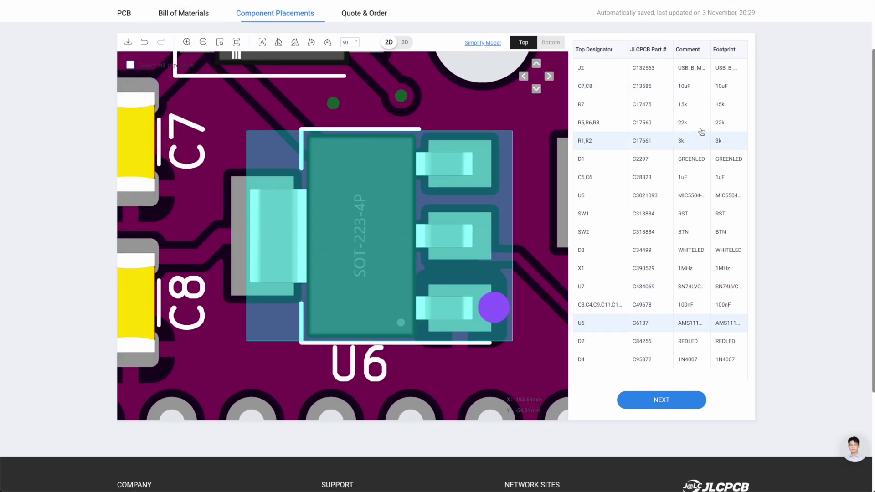
scroll(701, 132, "up", 1)
scroll(702, 132, "down", 1)
left_click(220, 36)
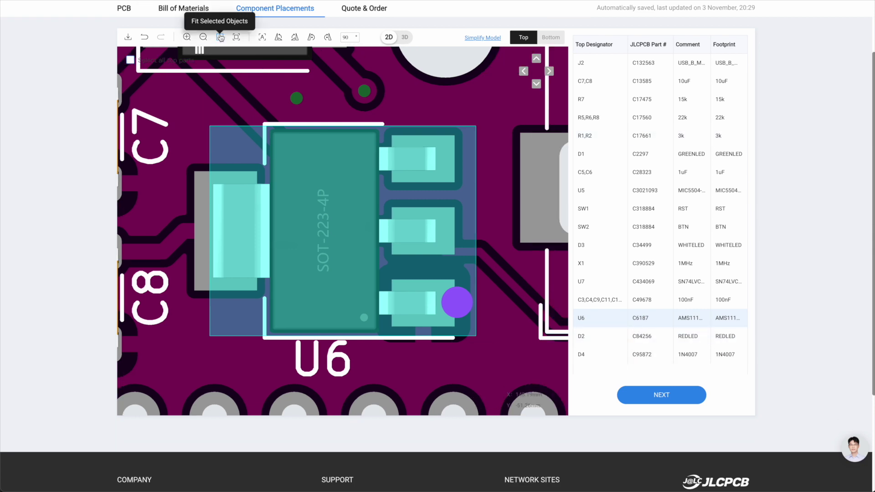
left_click(237, 38)
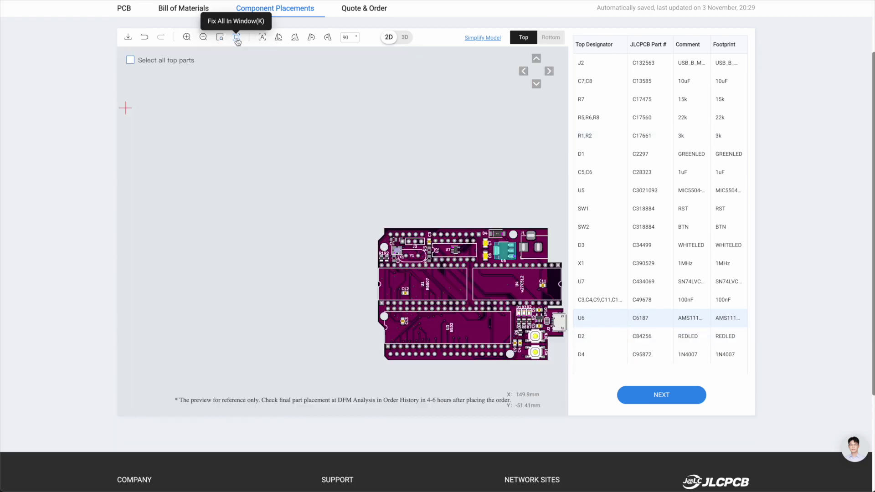
left_click(378, 152)
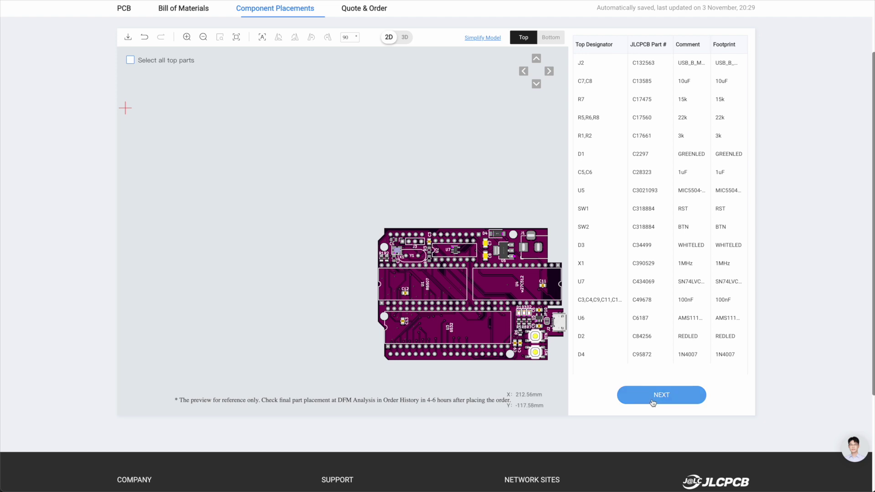
left_click(650, 269)
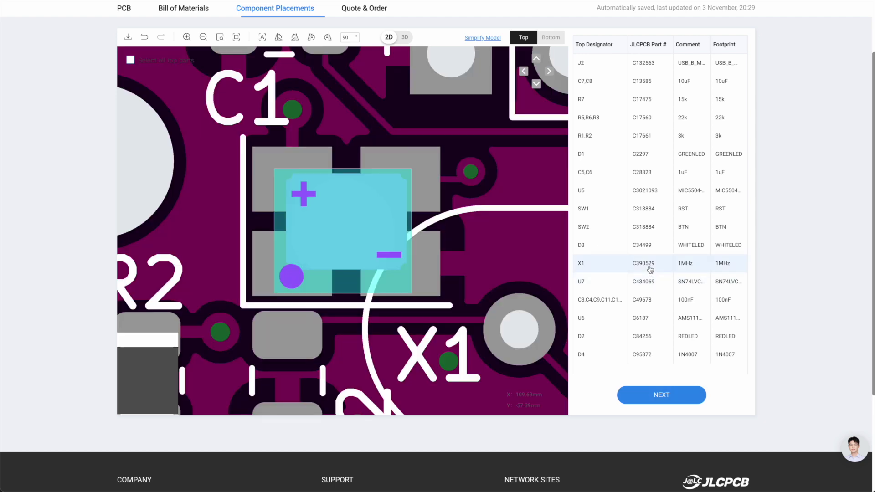
Reach the $30.71 quote, set a Research/Education/DIY product description, and save to cart
left_click(640, 394)
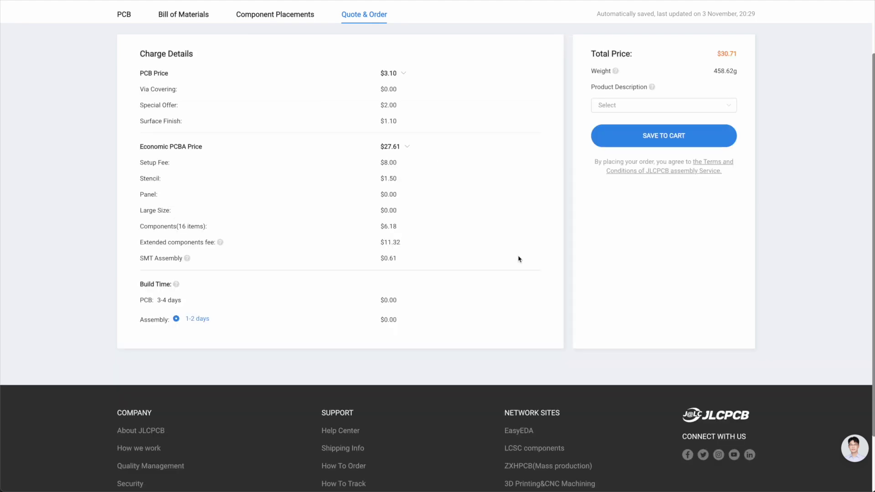
scroll(519, 260, "up", 1)
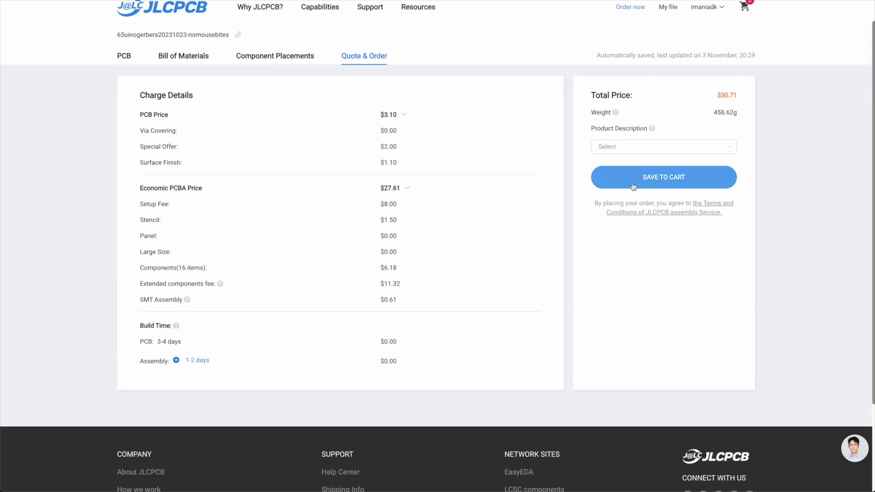
left_click(622, 147)
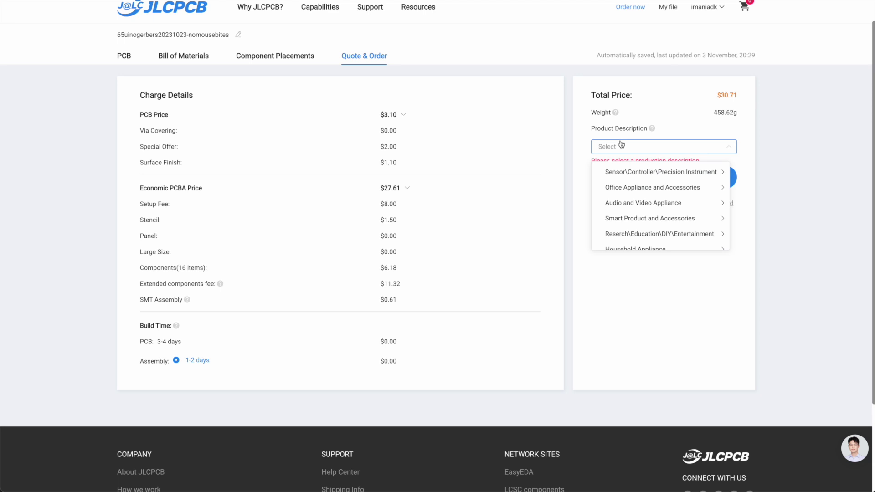
left_click(644, 234)
left_click(745, 189)
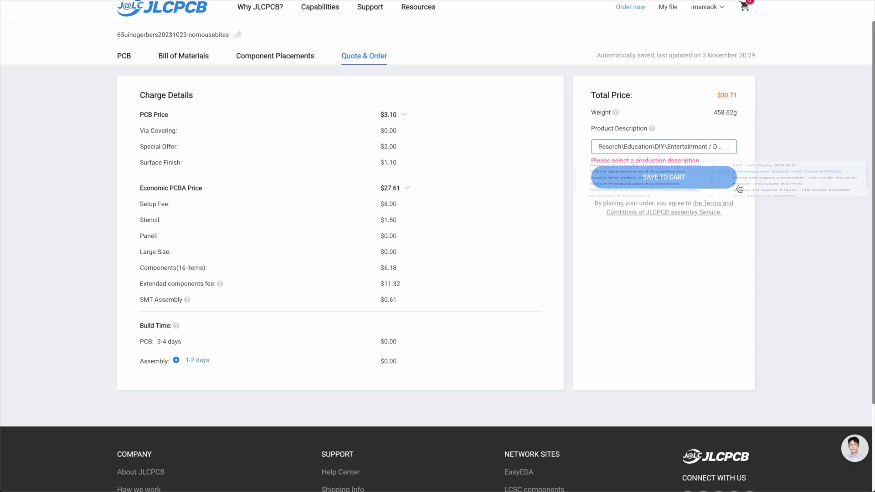
left_click(690, 187)
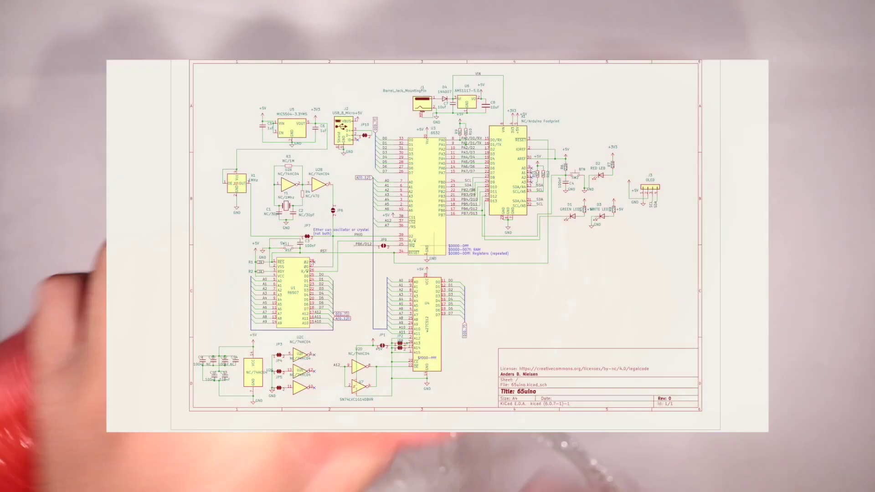
scroll(435, 247, "up", 4)
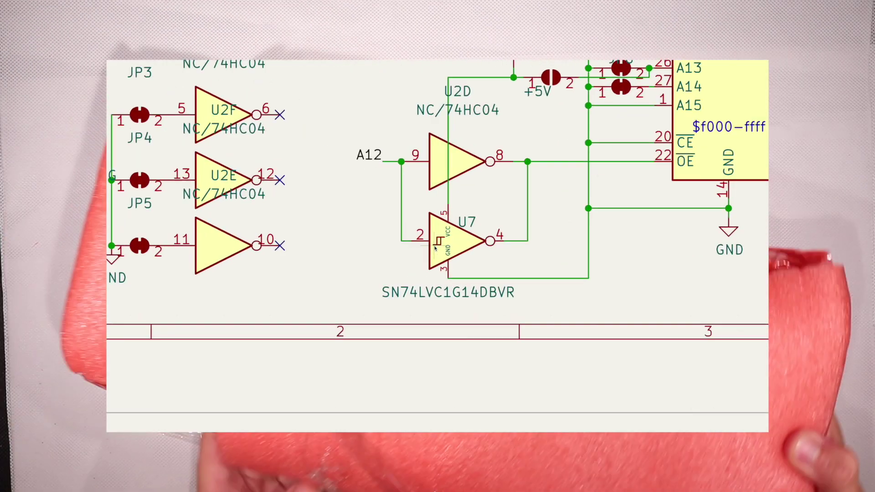
scroll(435, 246, "up", 1)
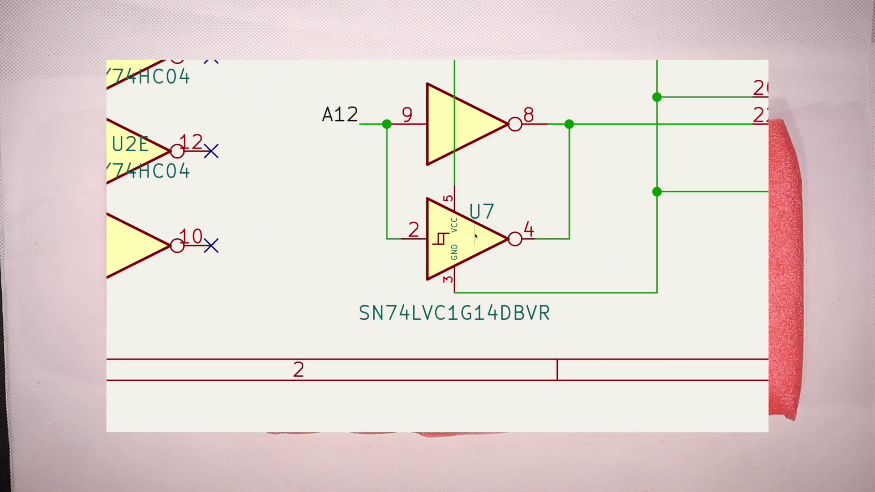
scroll(435, 247, "down", 4)
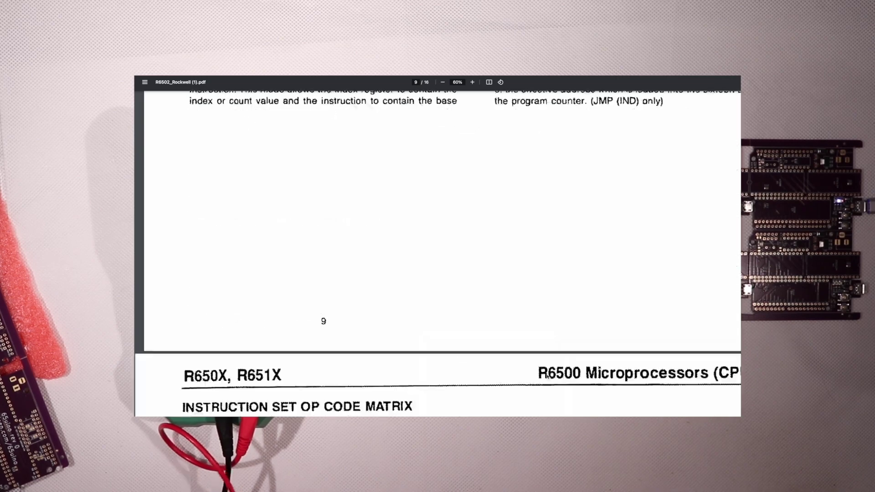
scroll(547, 377, "down", 10)
scroll(546, 377, "down", 10)
scroll(547, 377, "down", 10)
scroll(546, 376, "down", 5)
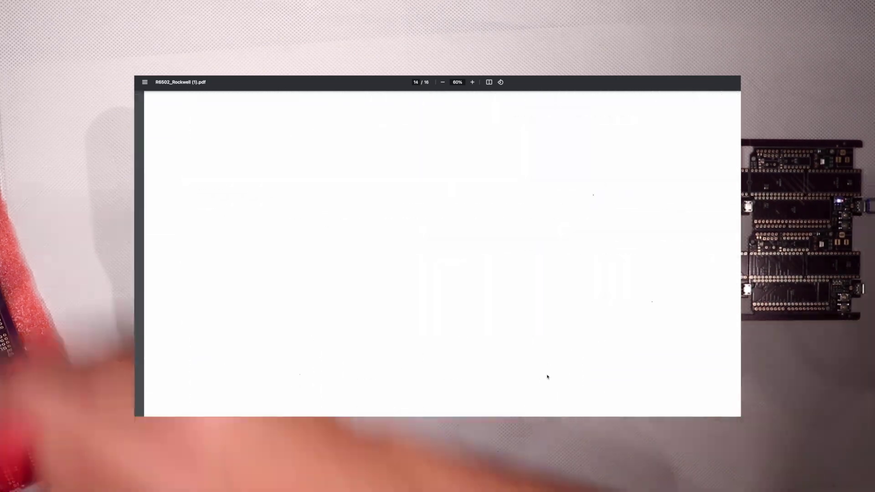
scroll(547, 377, "down", 5)
scroll(547, 376, "down", 2)
scroll(547, 376, "down", 1)
scroll(547, 376, "down", 1)
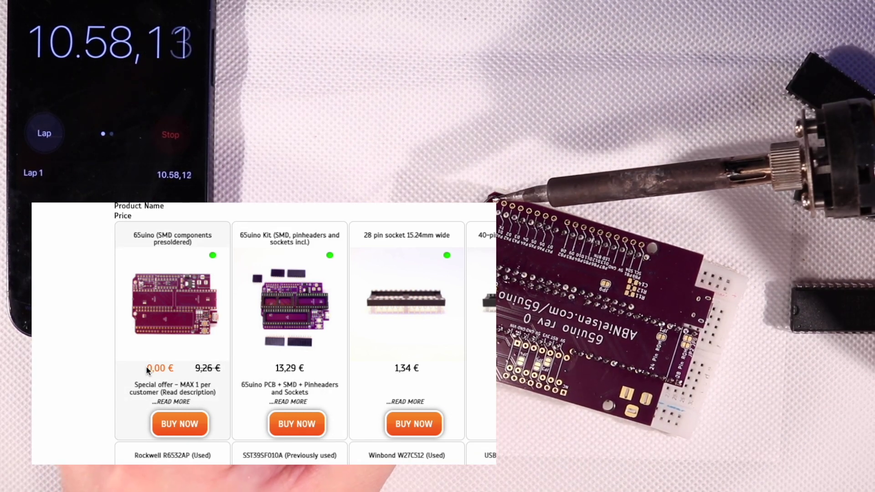
Deselect the 0,00 € price on the presoldered 65uino webshop listing
left_click(199, 389)
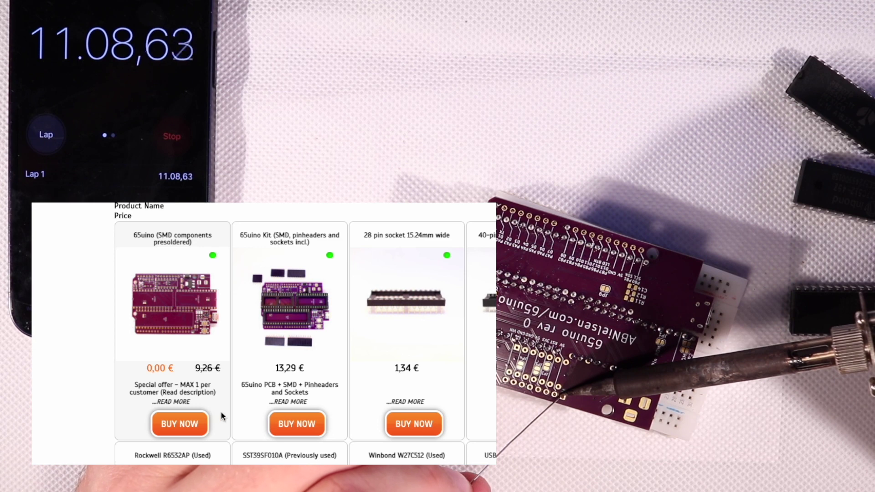